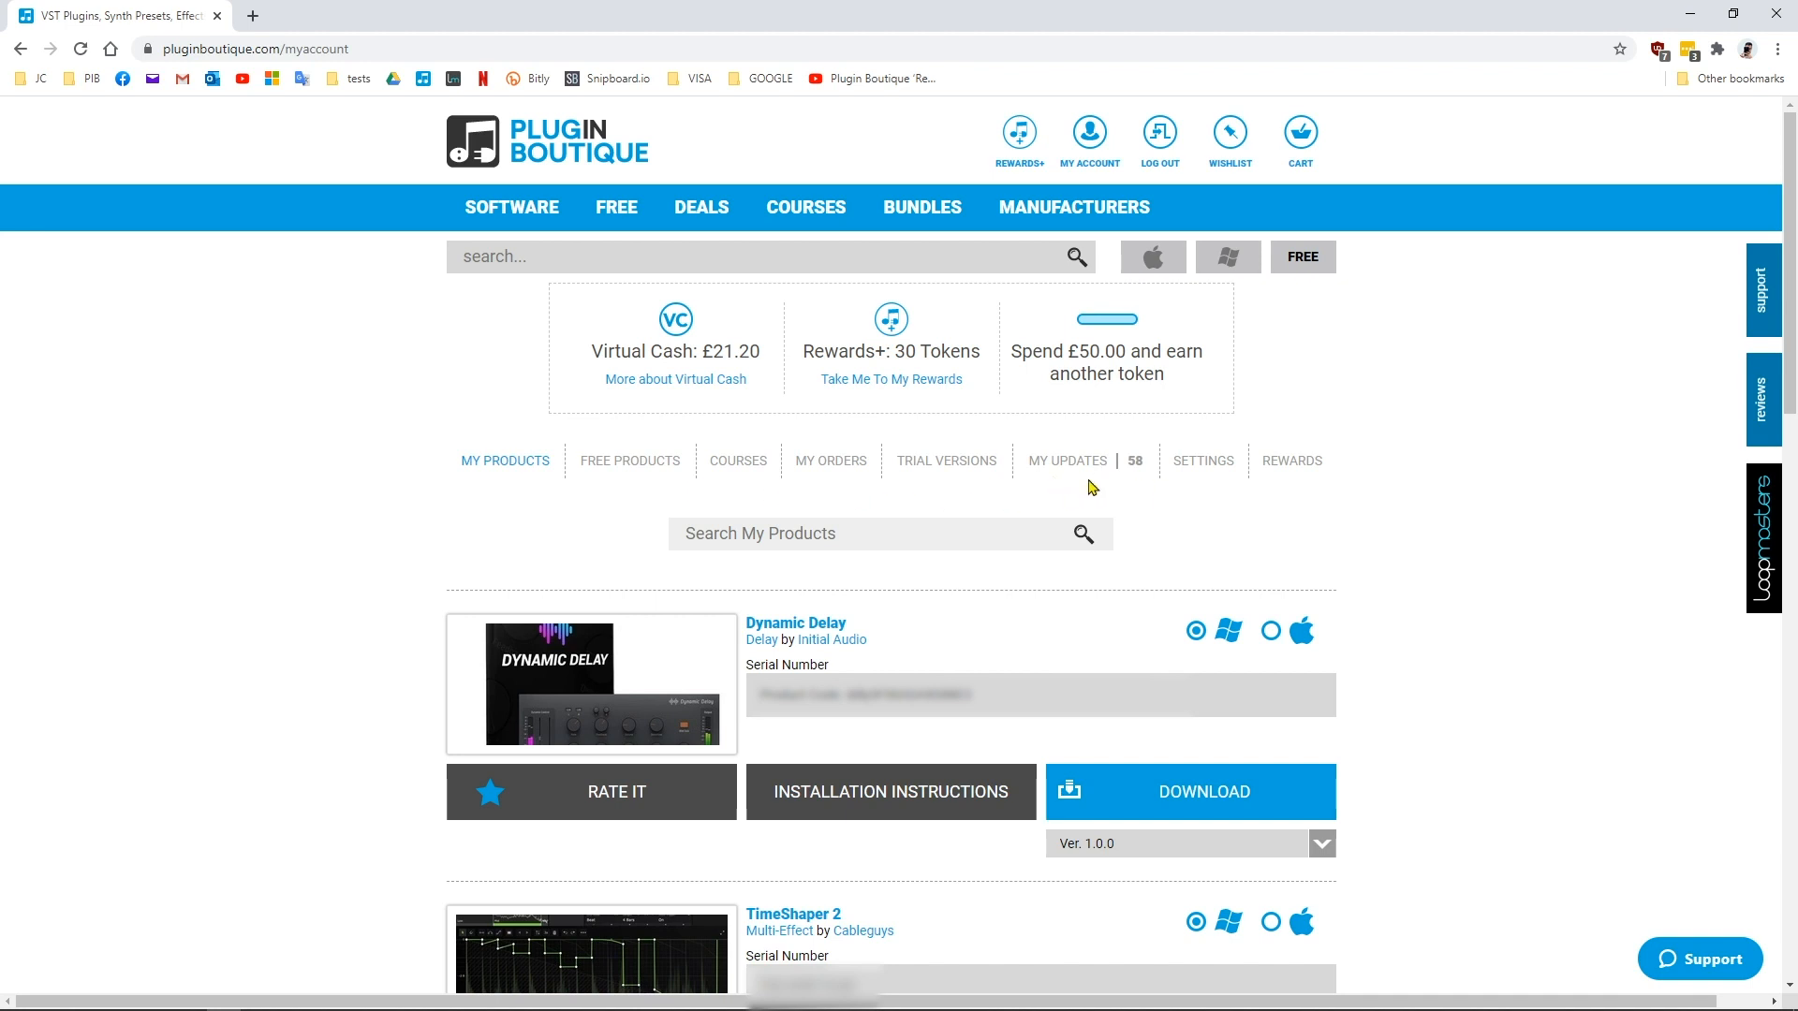
Show the My Updates list with its 58 available product updates.
{"action": "left_click", "coordinate": [1071, 467]}
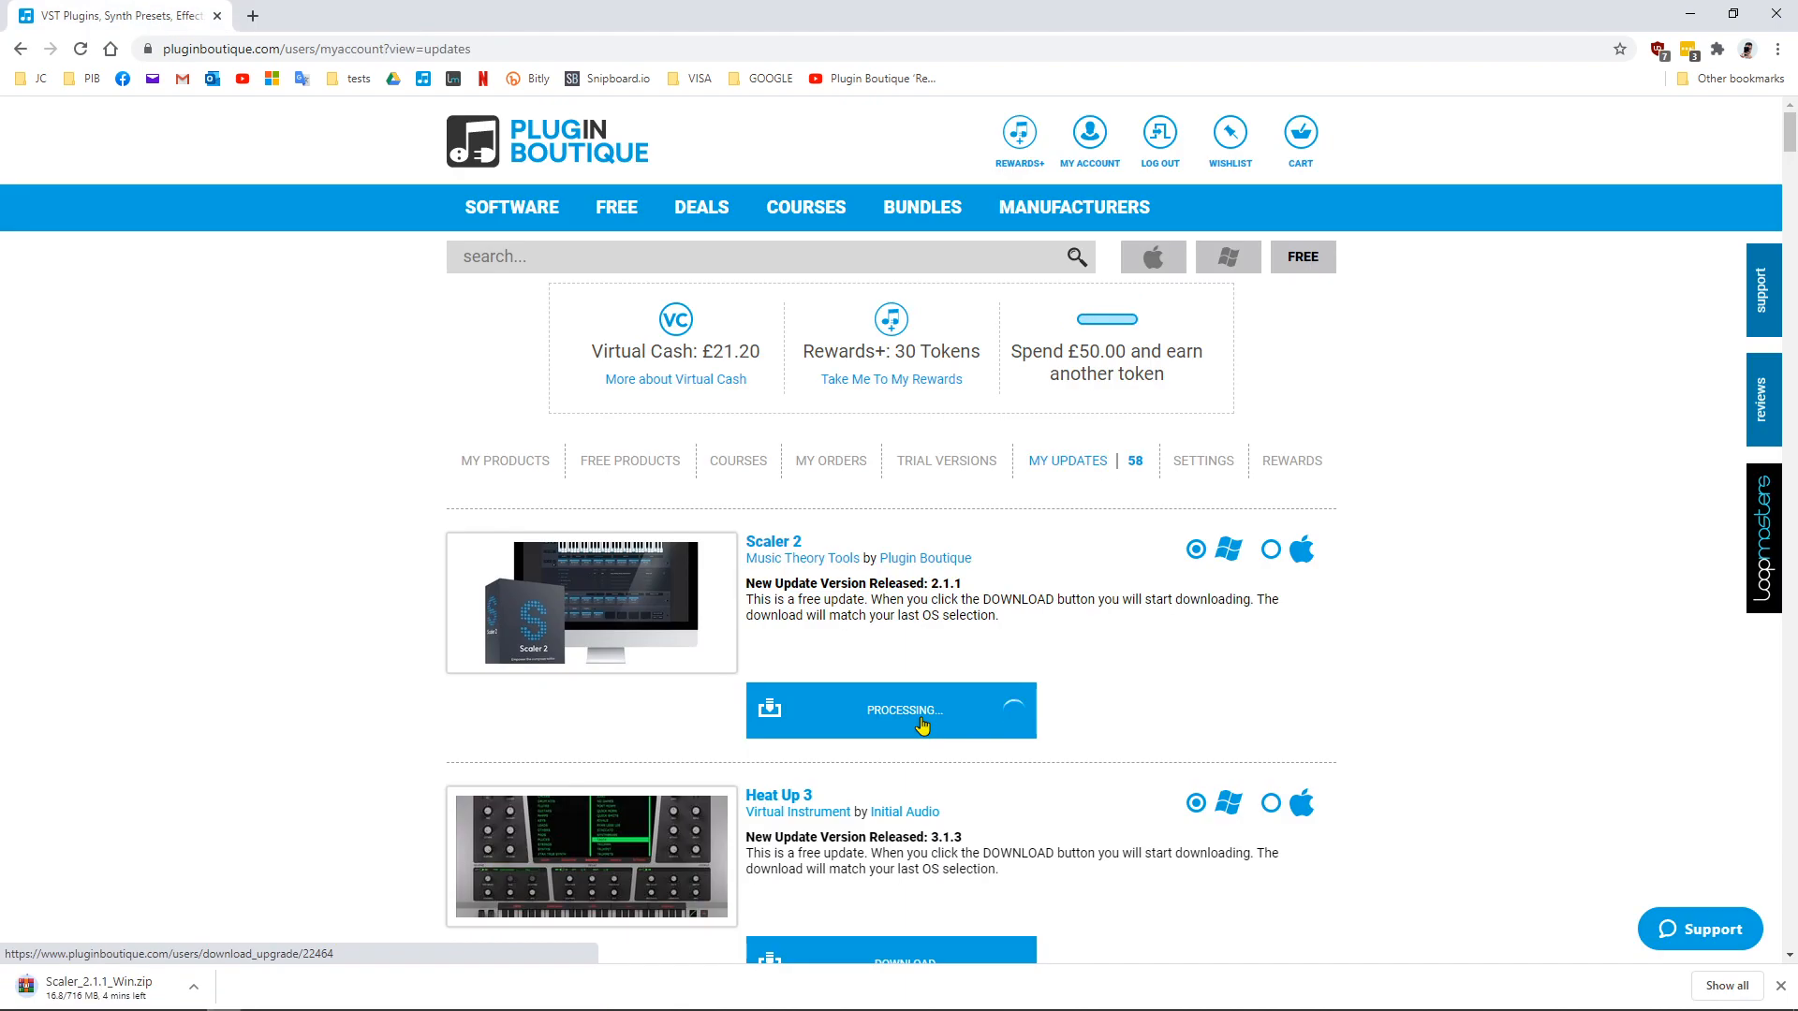
Reload the My Updates page so Scaler 2 drops off, leaving 57 updates.
{"action": "left_click", "coordinate": [82, 50]}
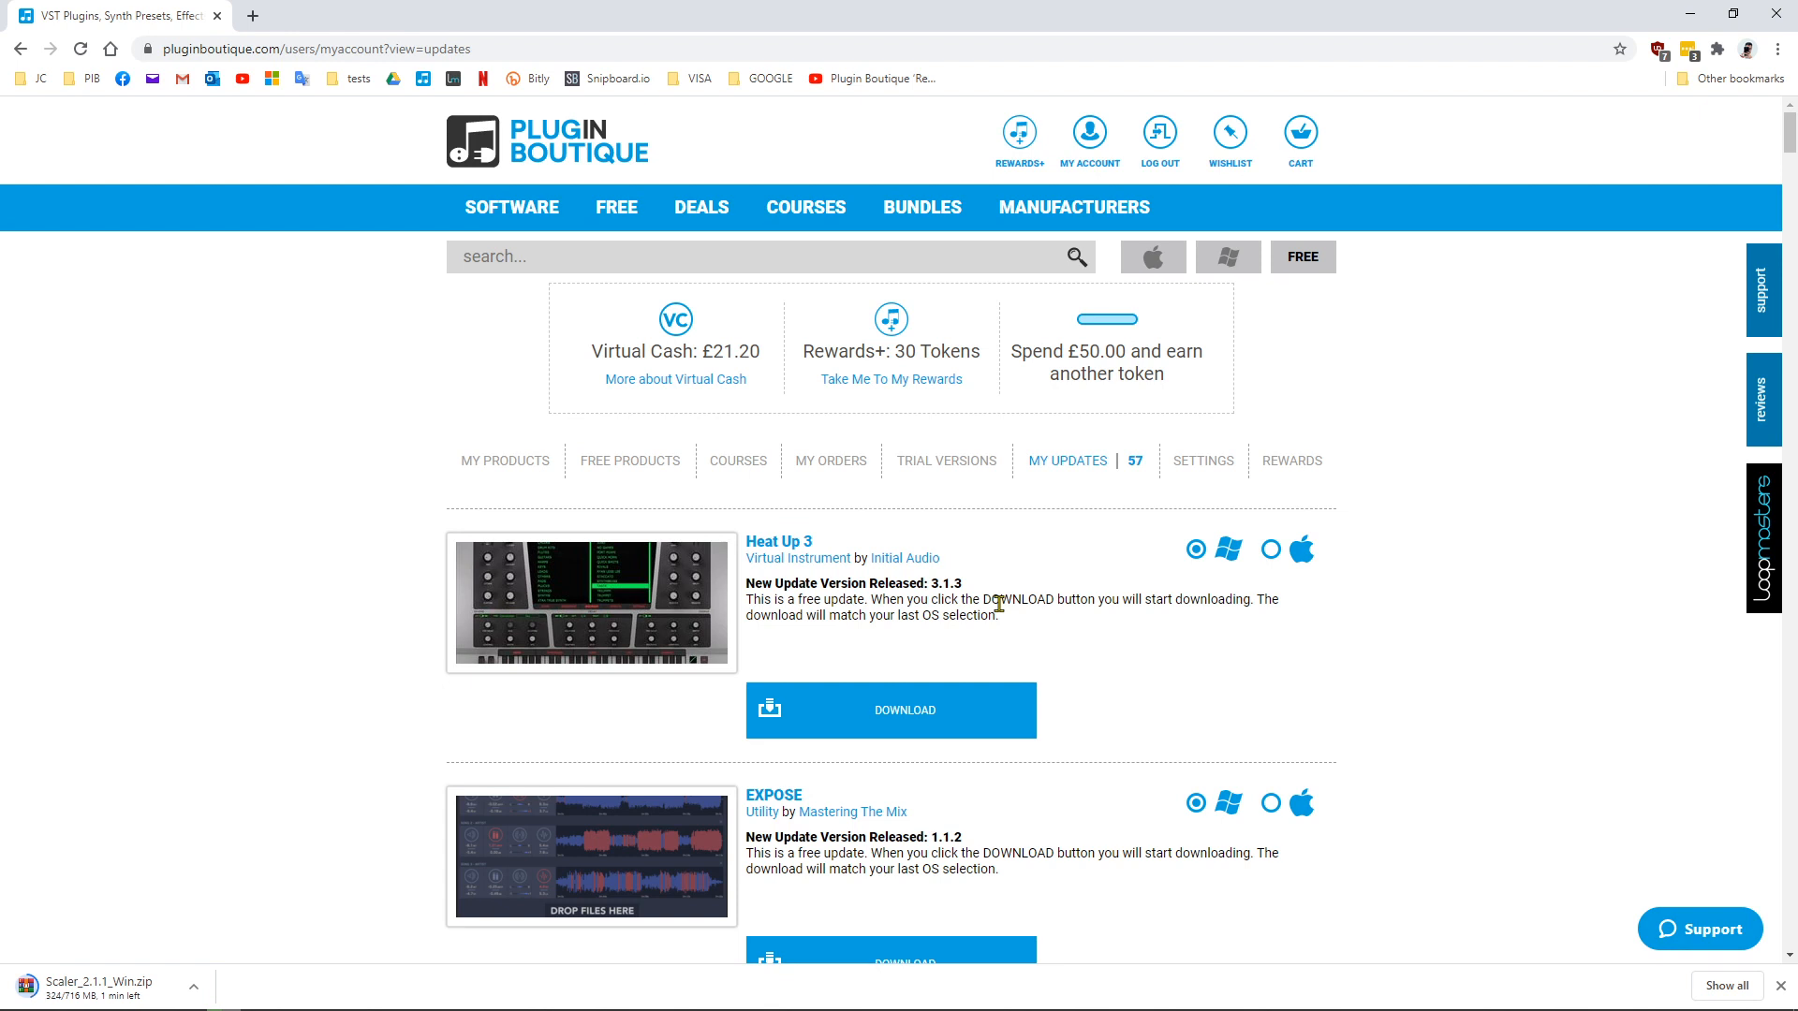
Search My Products for 'scaler' to list Scaler 2 at version 2.1.1 and Scaler.
{"action": "left_click", "coordinate": [499, 463]}
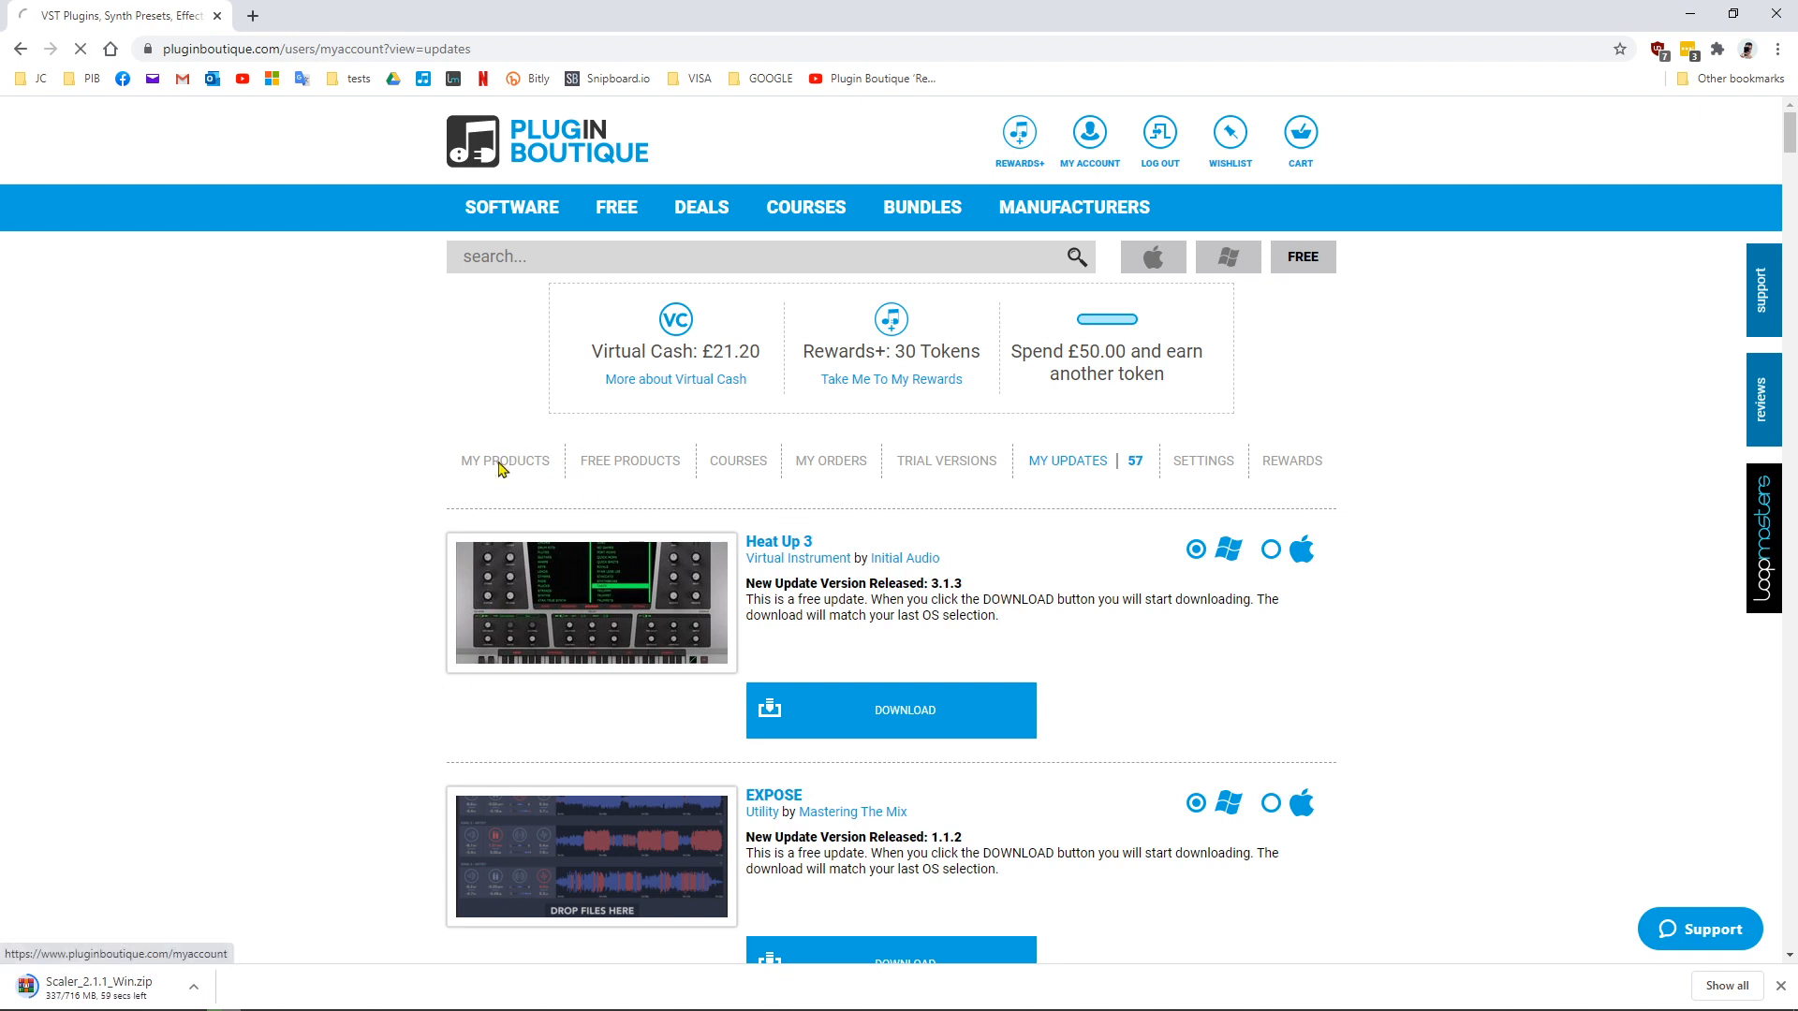
{"action": "left_click", "coordinate": [819, 532]}
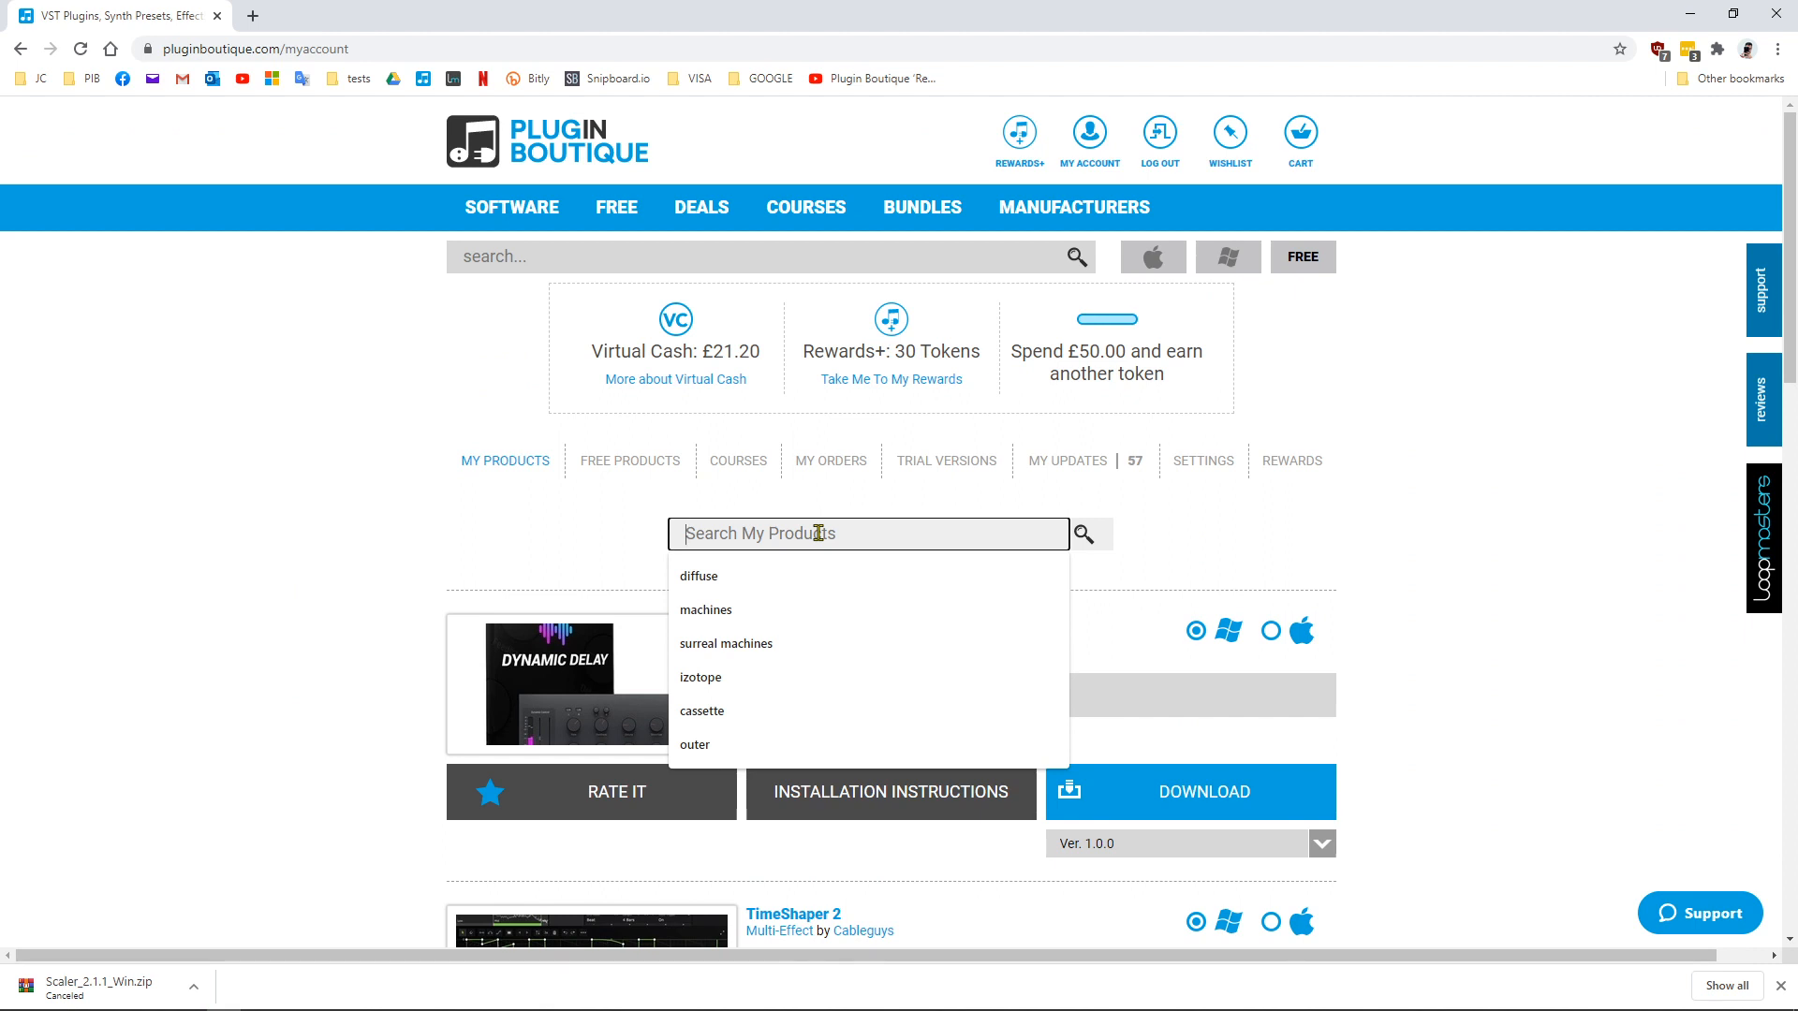
{"action": "type", "text": "sca"}
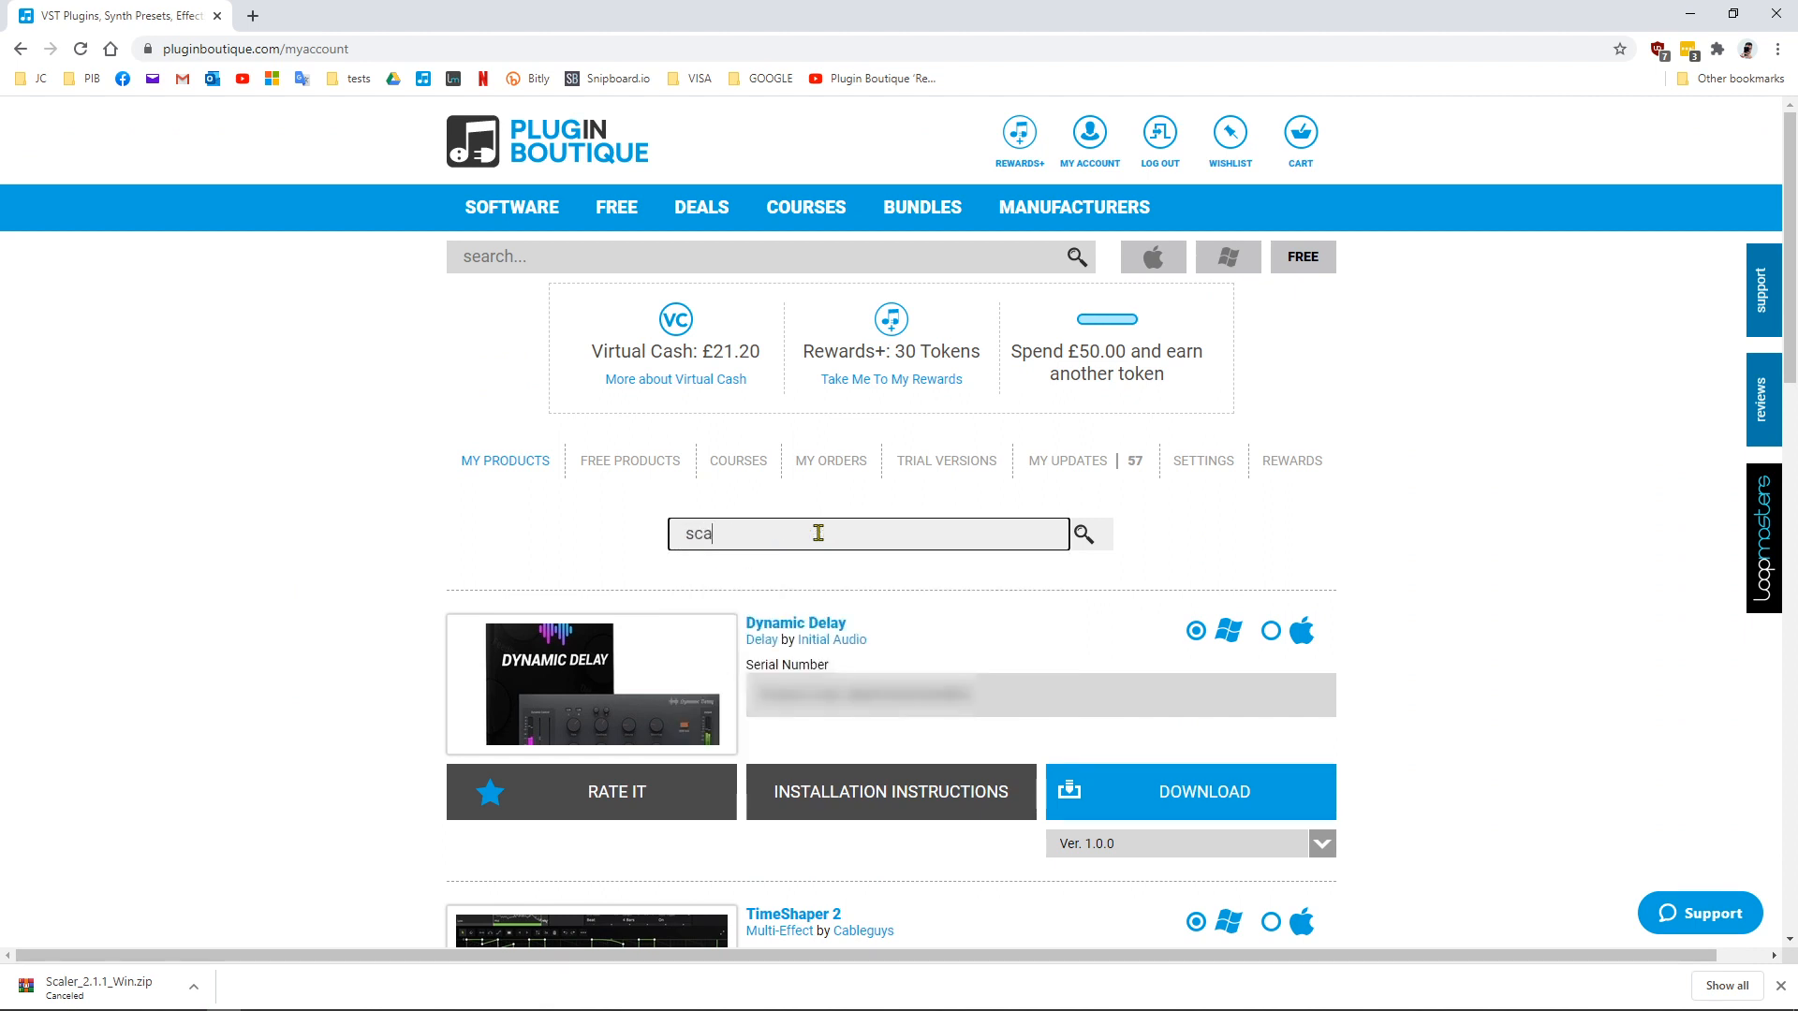
{"action": "type", "text": "ler"}
{"action": "key", "text": "Return"}
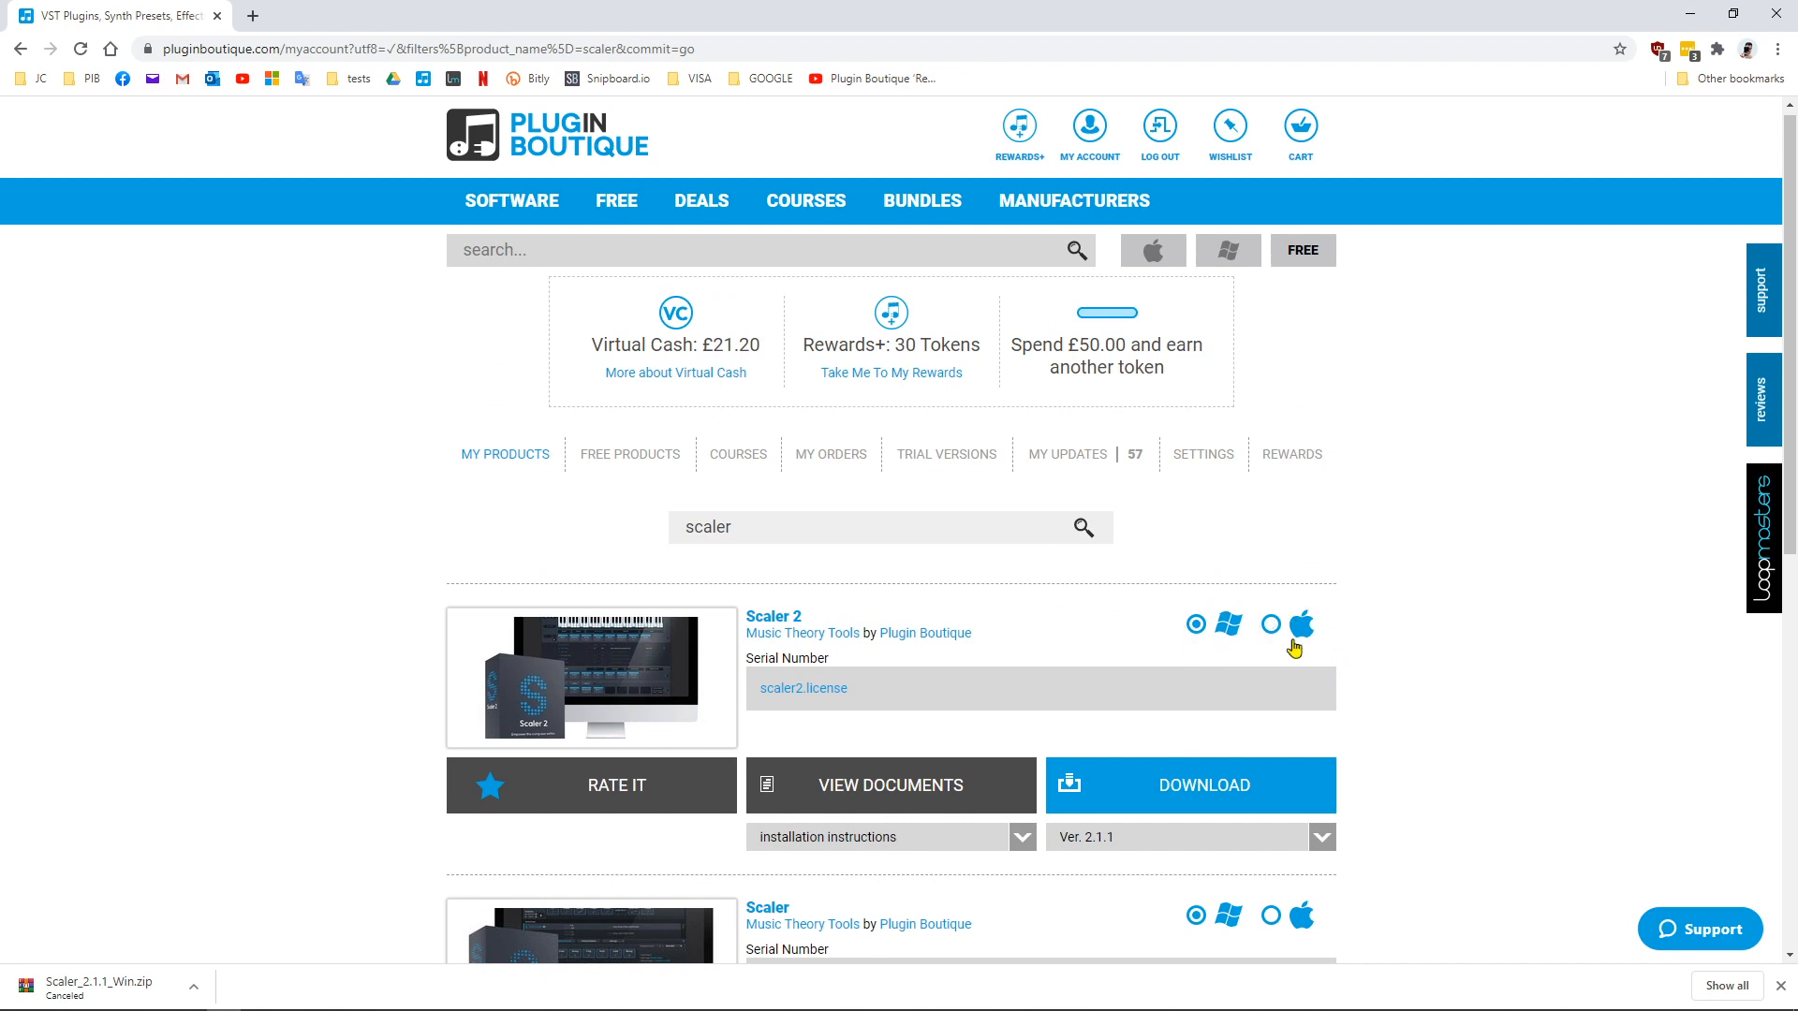
{"action": "left_click", "coordinate": [1323, 837]}
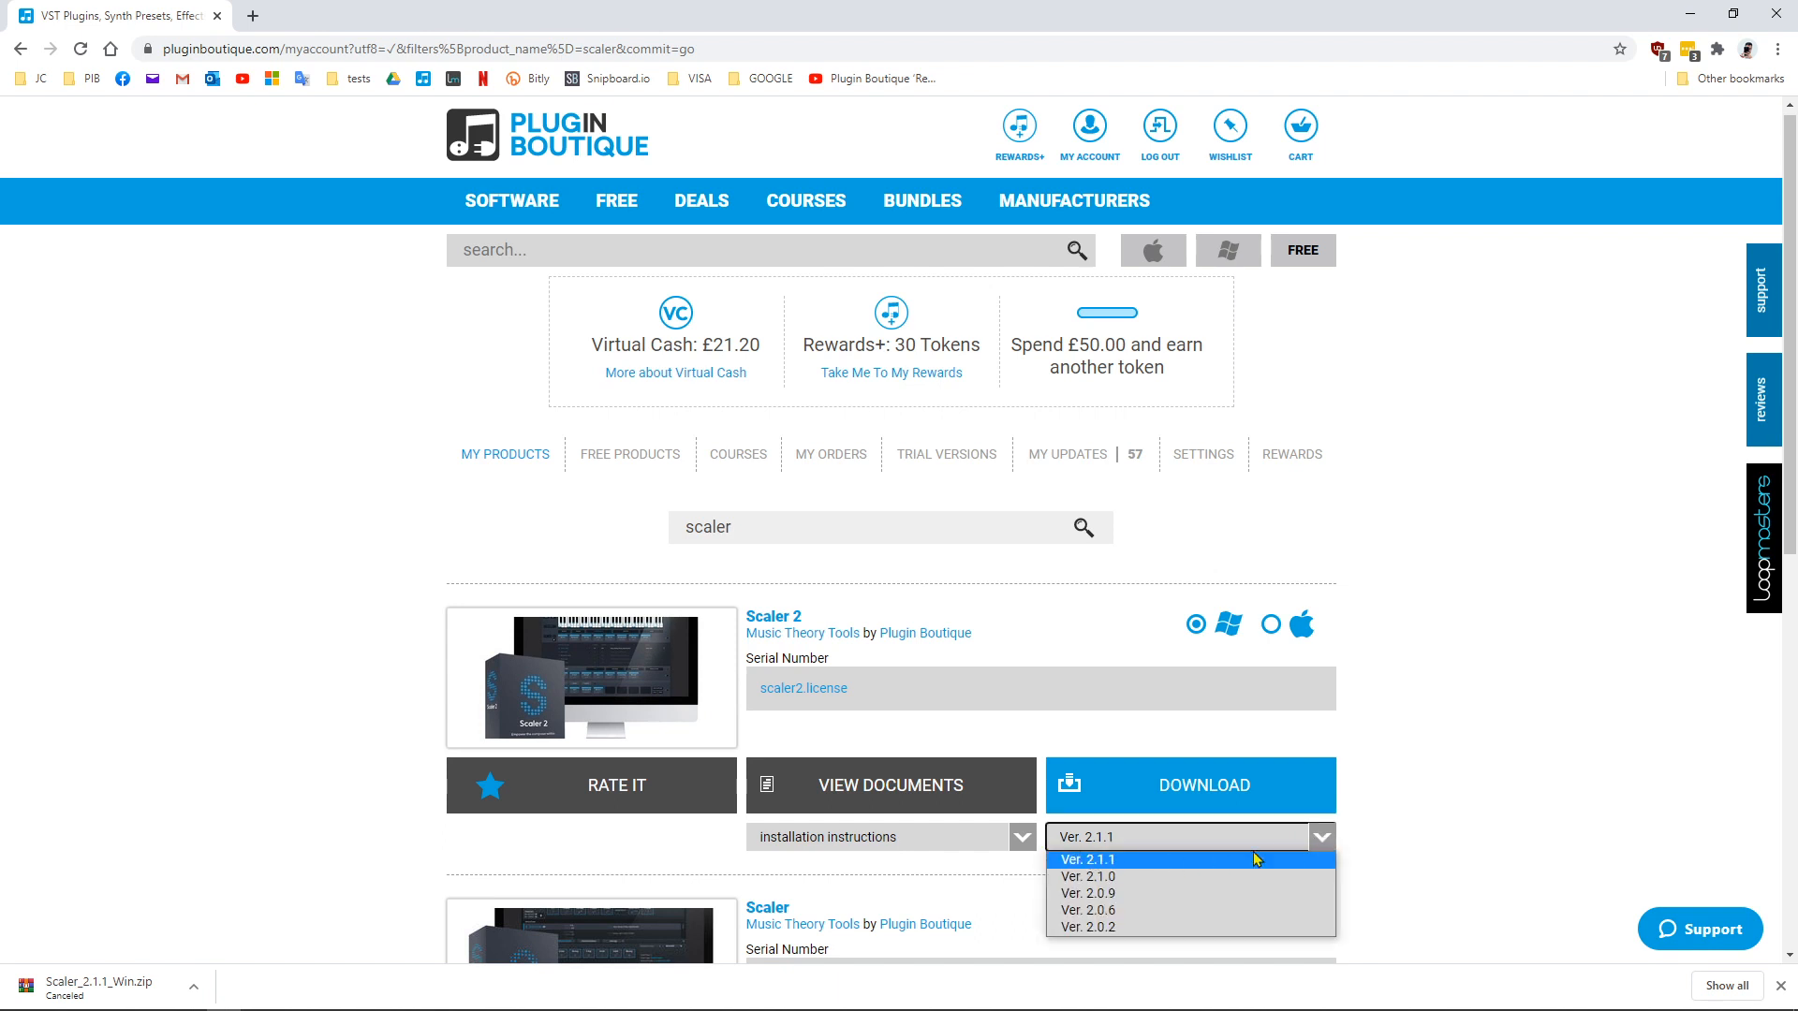
{"action": "left_click", "coordinate": [1324, 844]}
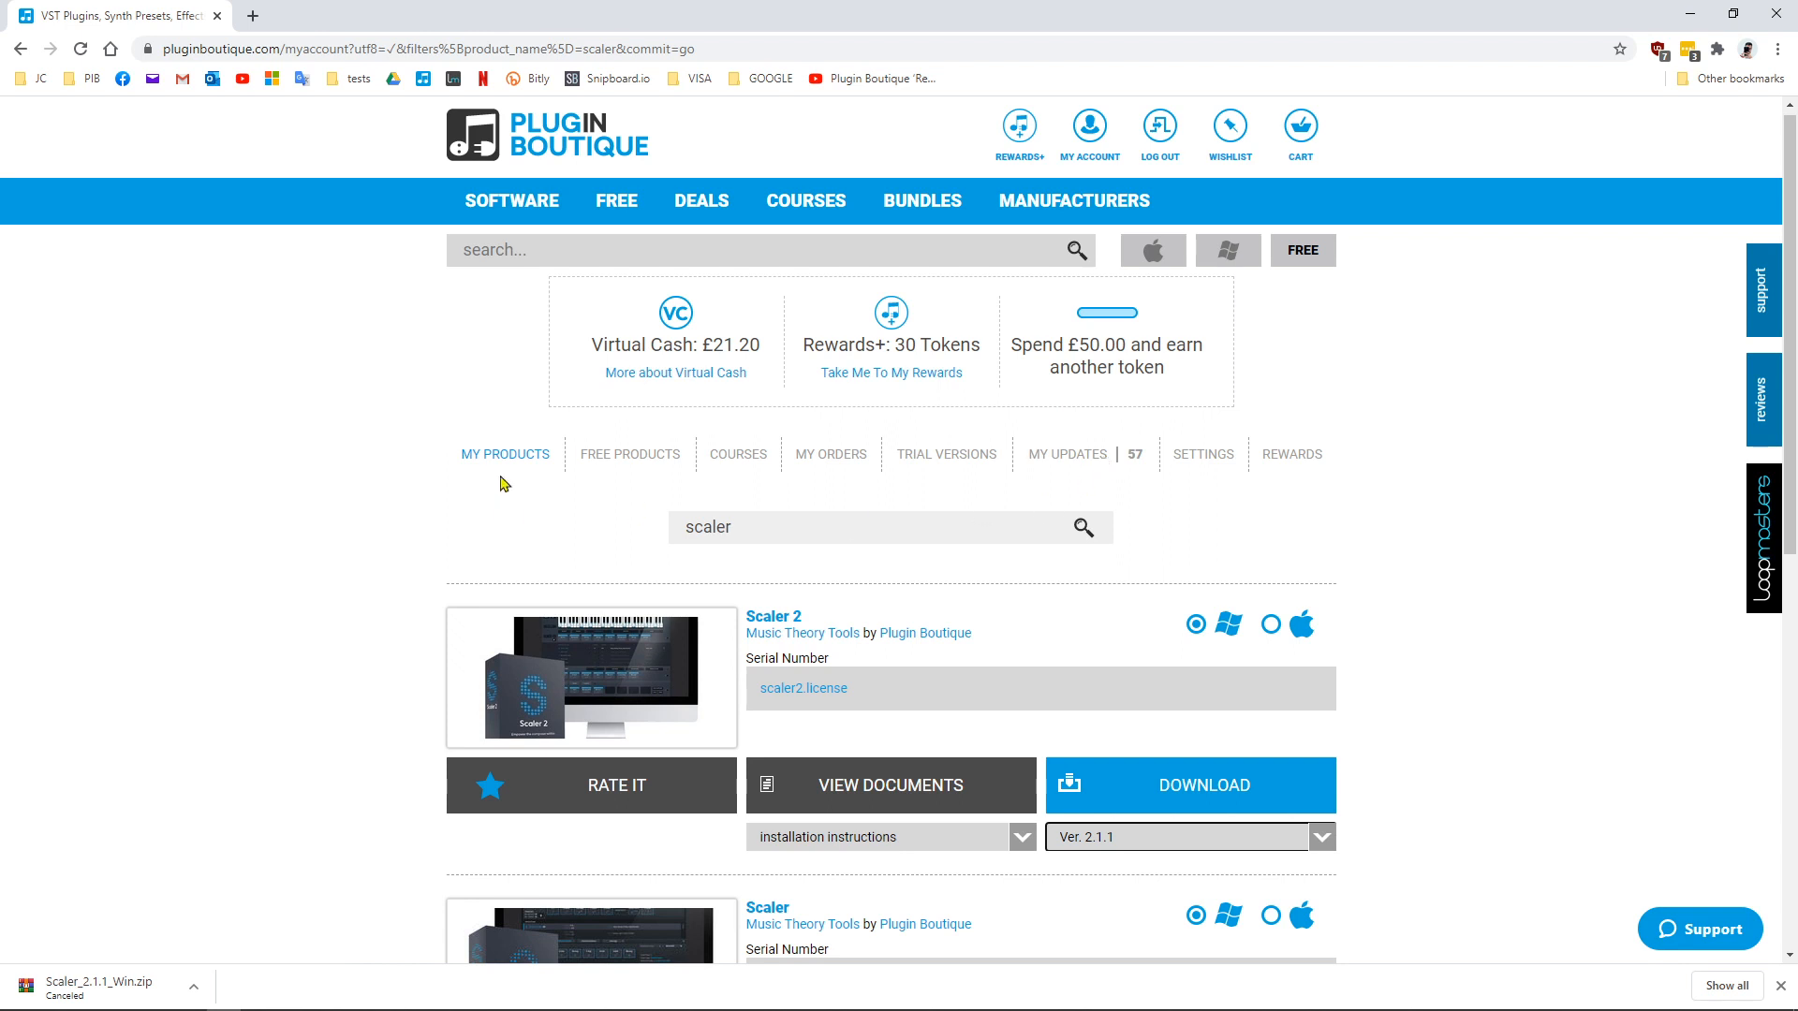
{"action": "left_click", "coordinate": [1320, 837]}
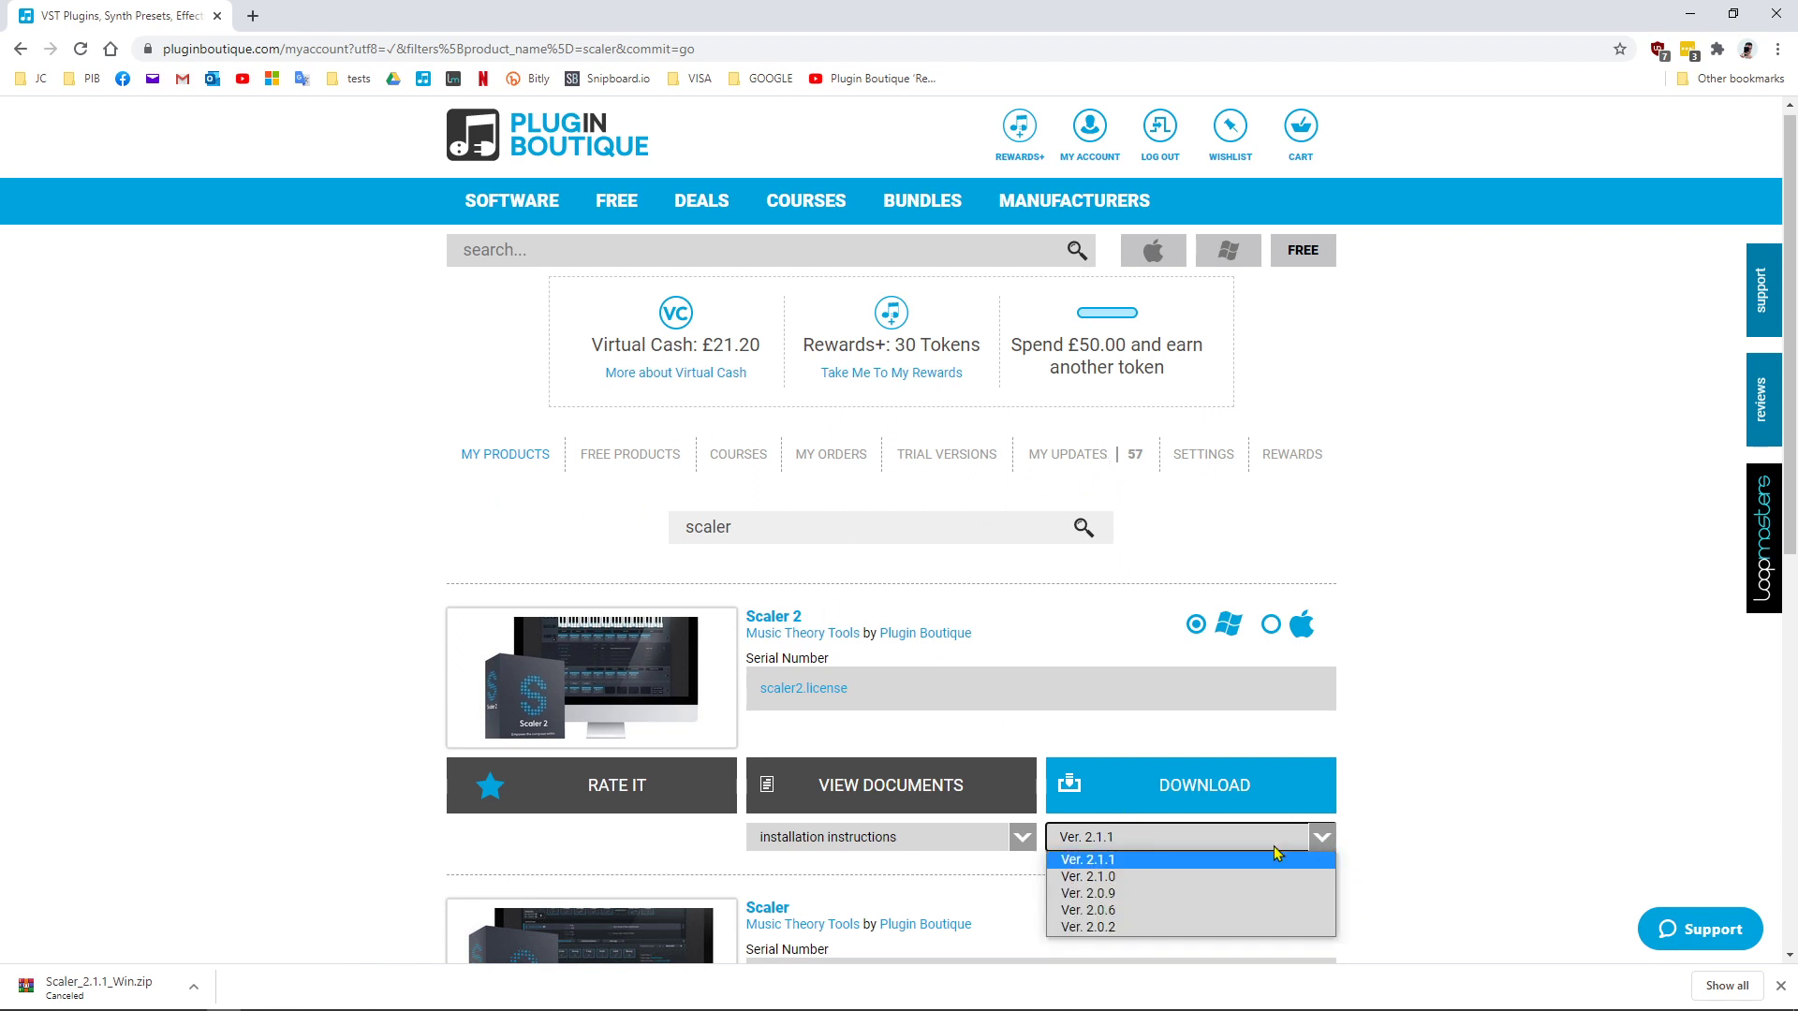
{"action": "left_click", "coordinate": [1121, 861]}
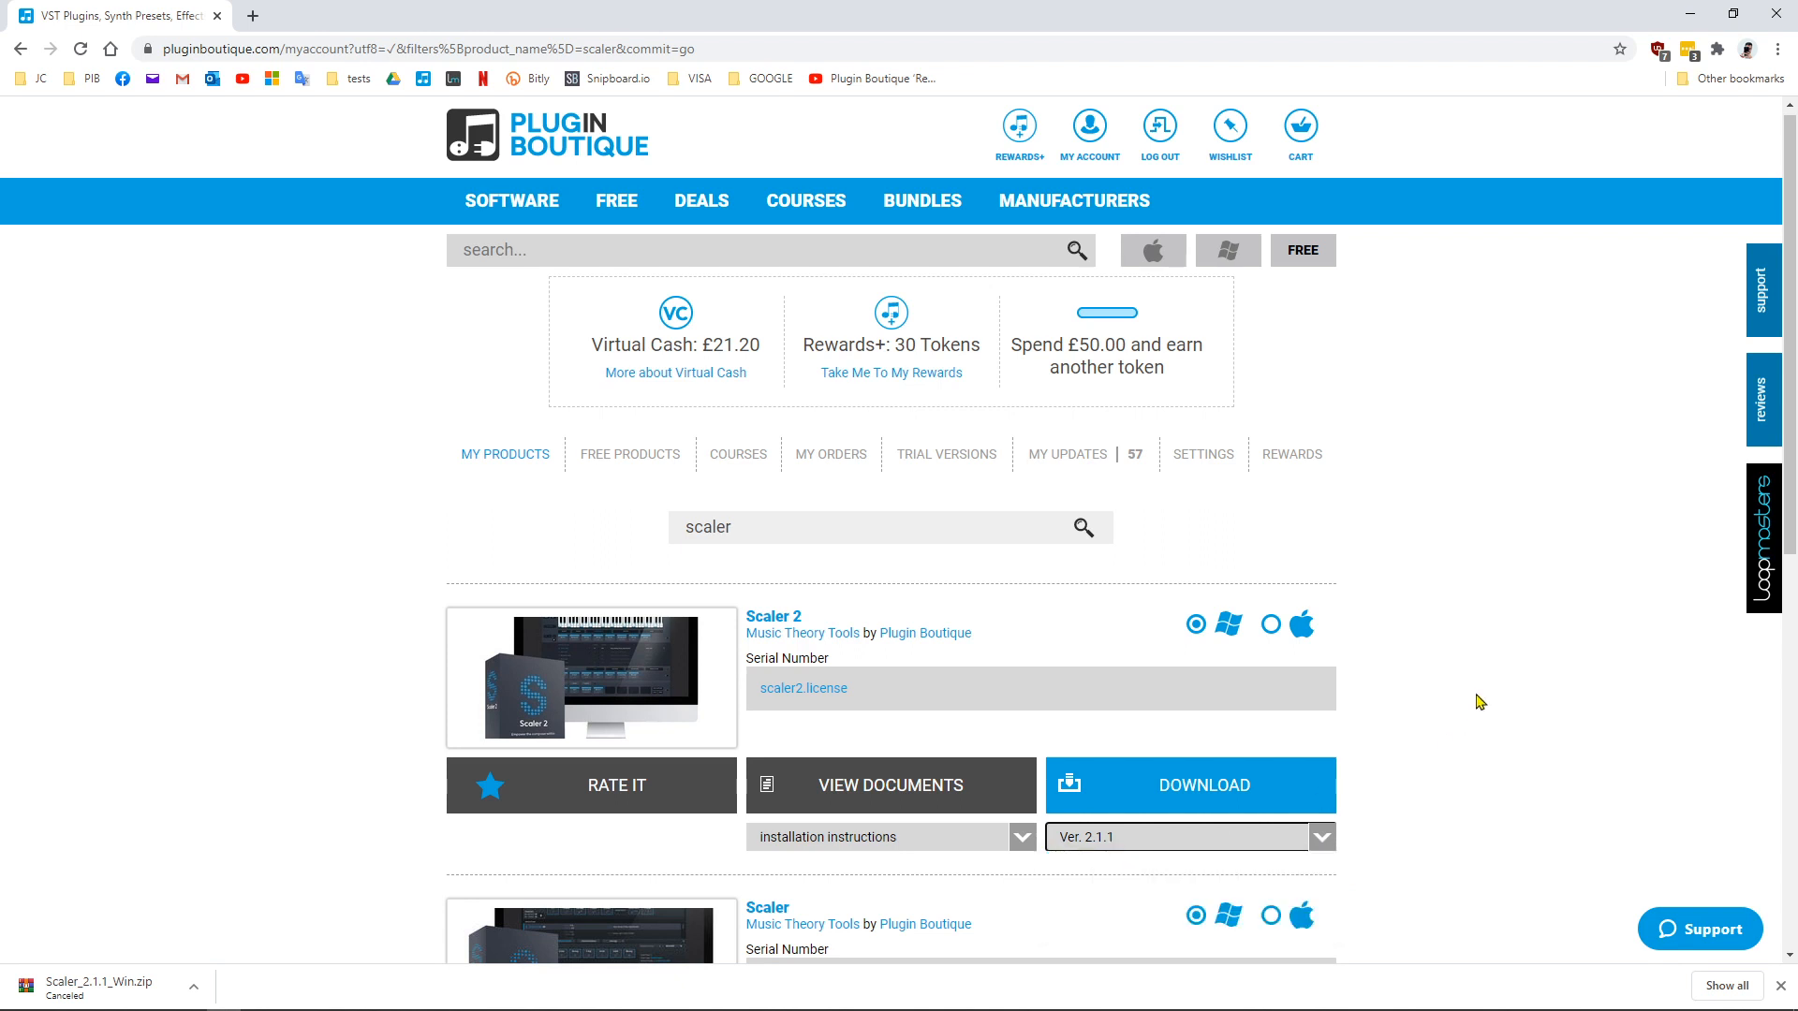